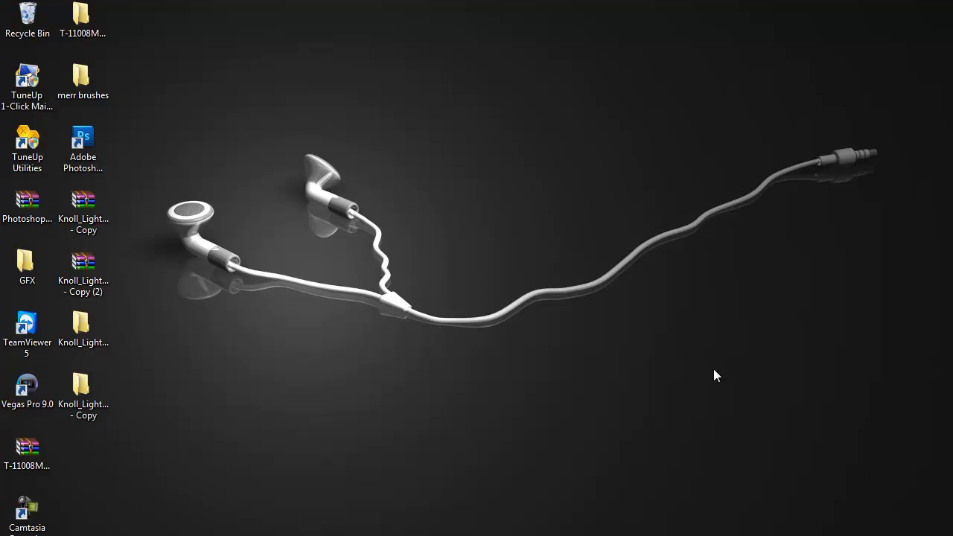
Step: Launch Adobe Photoshop CS5 from its desktop shortcut
{"action": "double_click", "coordinate": [83, 146]}
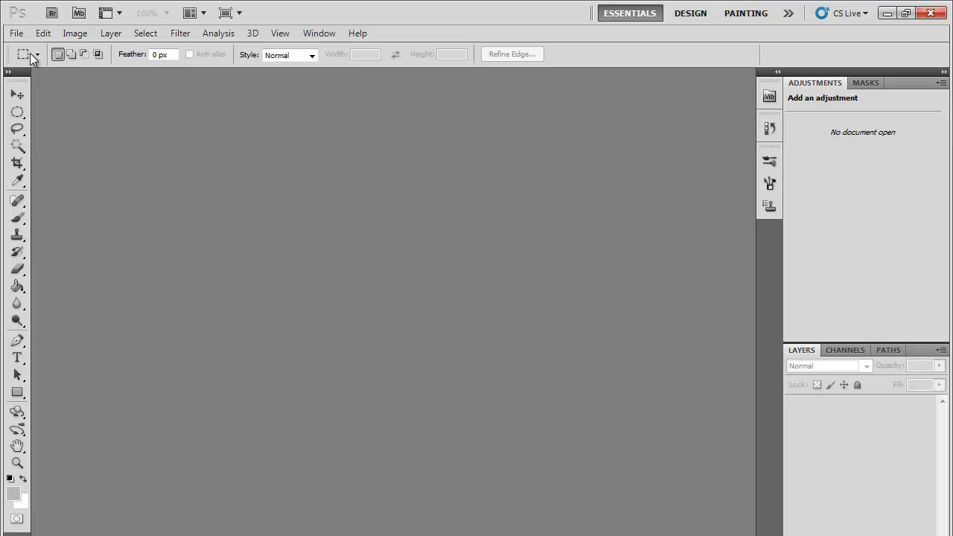
Step: Create a new document 1280 pixels wide and 720 pixels high
{"action": "left_click", "coordinate": [16, 33]}
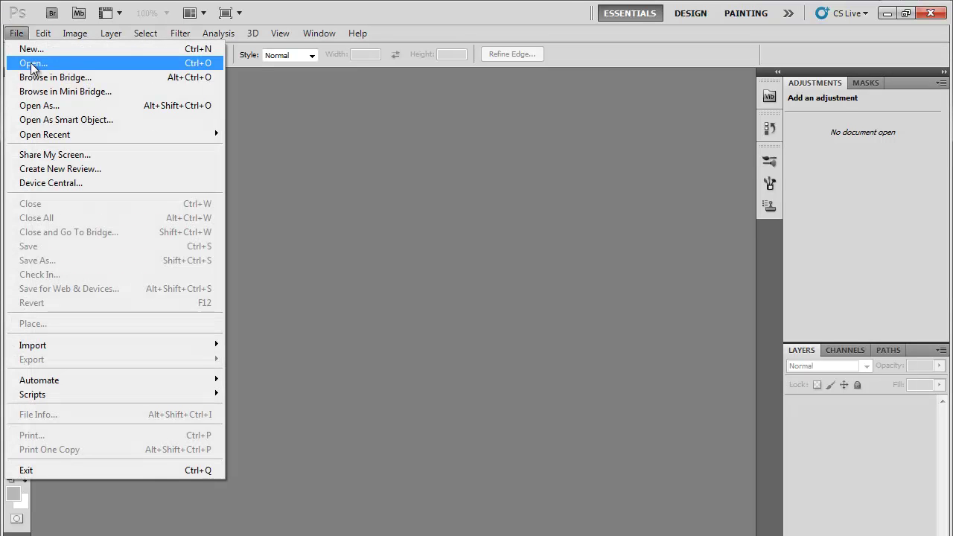
{"action": "left_click", "coordinate": [33, 50]}
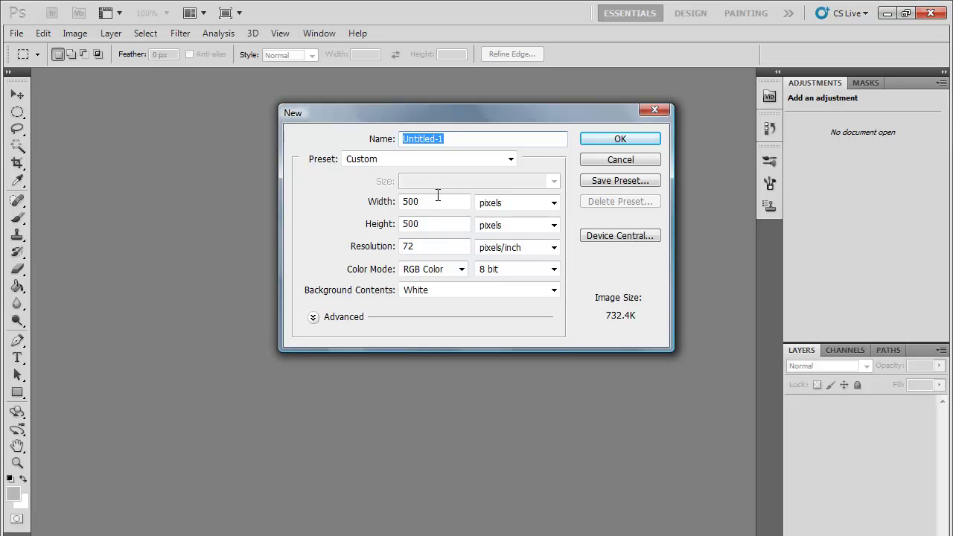
{"action": "left_click_drag", "start_coordinate": [435, 203], "coordinate": [388, 202]}
{"action": "type", "text": "1280"}
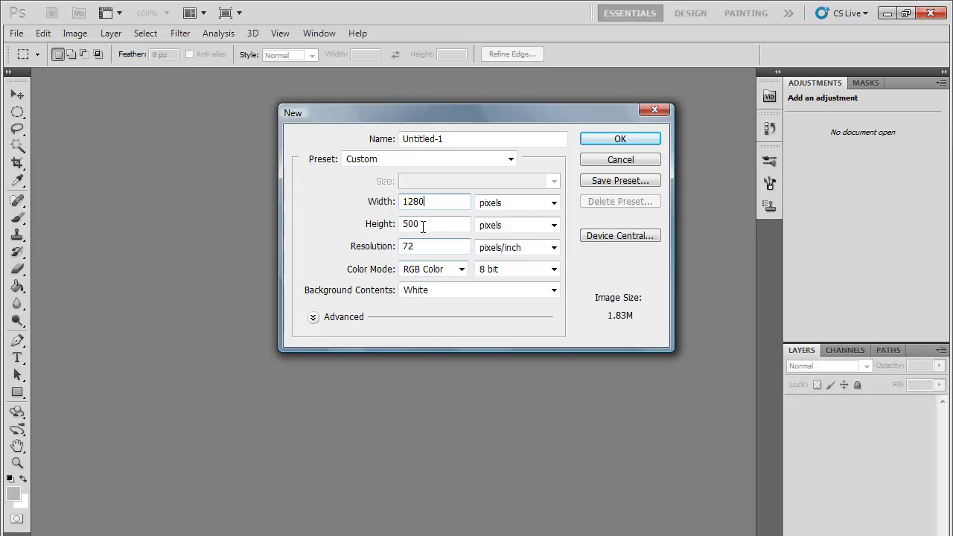
{"action": "left_click_drag", "start_coordinate": [426, 223], "coordinate": [314, 214]}
{"action": "type", "text": "720"}
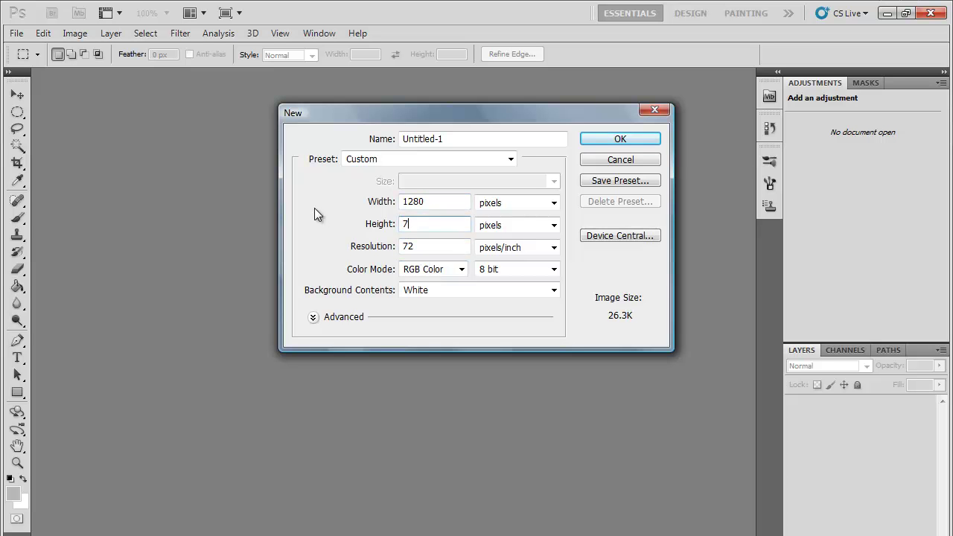
{"action": "key", "text": "Return"}
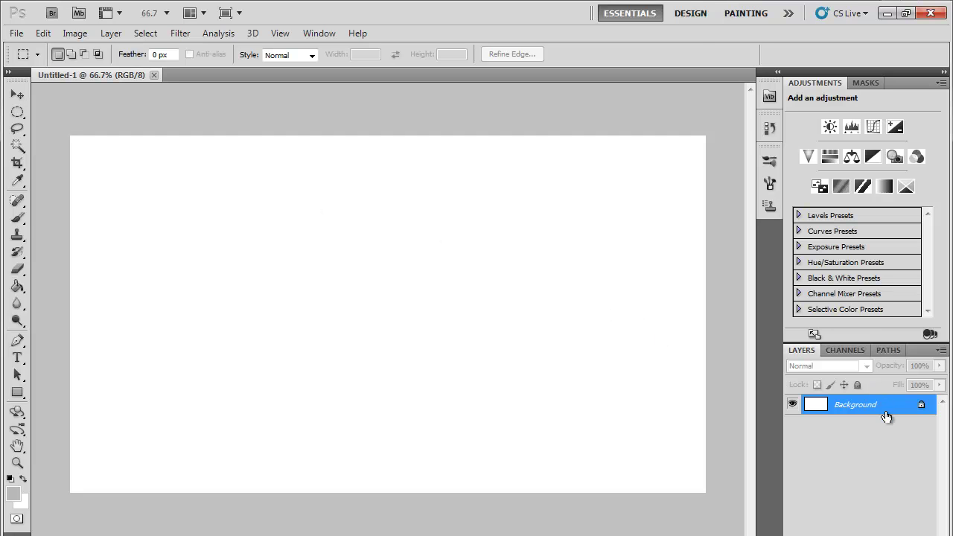
Step: Convert the Background to Layer 0 and paint-bucket fill it with dark grey #202020
{"action": "double_click", "coordinate": [871, 404]}
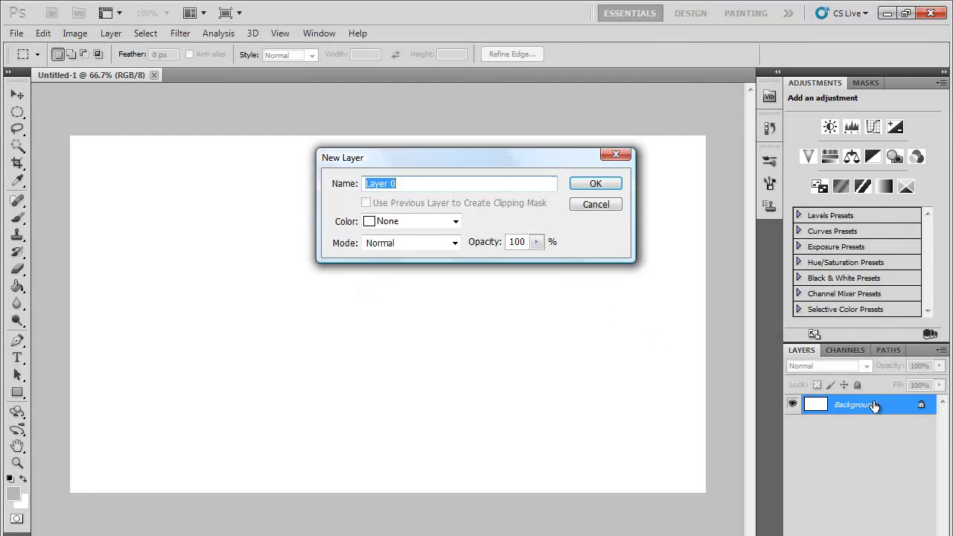
{"action": "left_click", "coordinate": [595, 183]}
{"action": "left_click", "coordinate": [17, 286]}
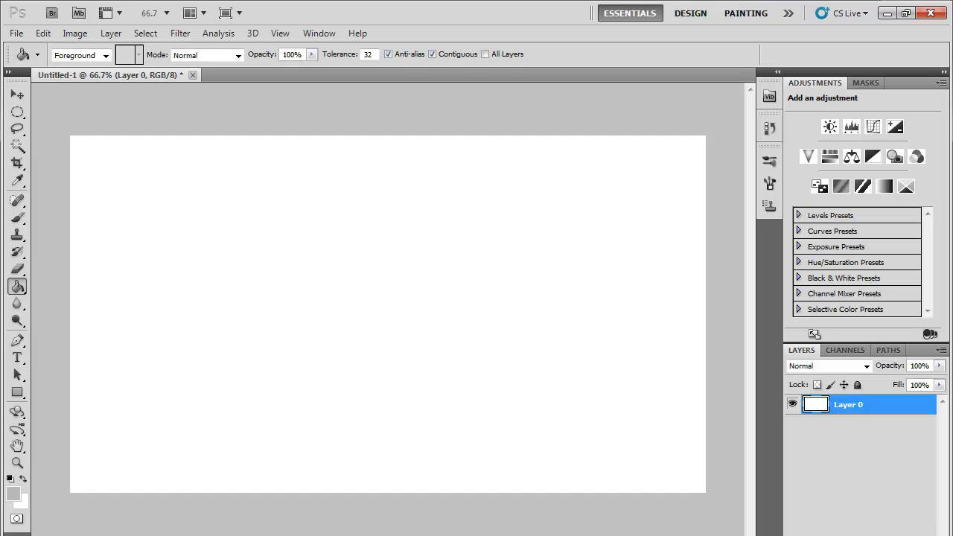
{"action": "left_click", "coordinate": [13, 493]}
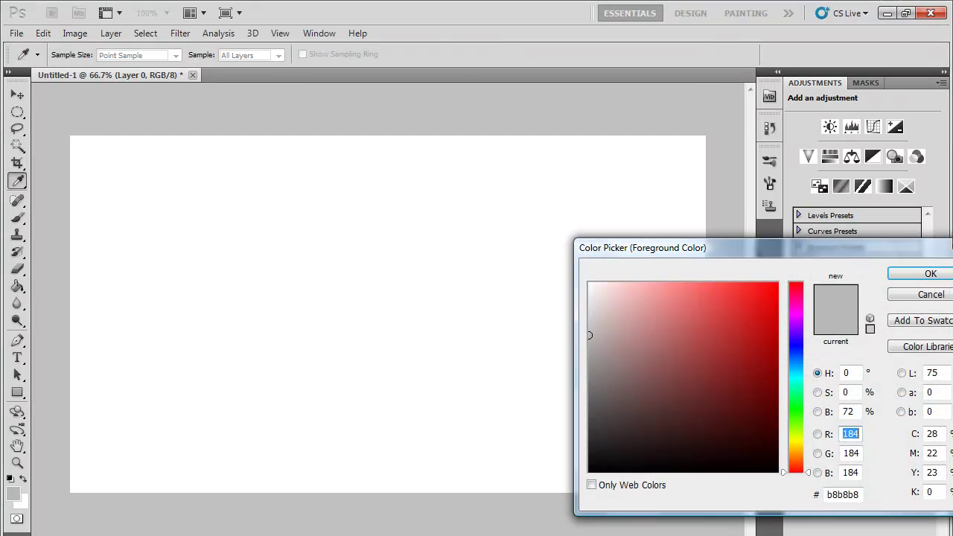
{"action": "left_click_drag", "start_coordinate": [612, 445], "coordinate": [575, 447]}
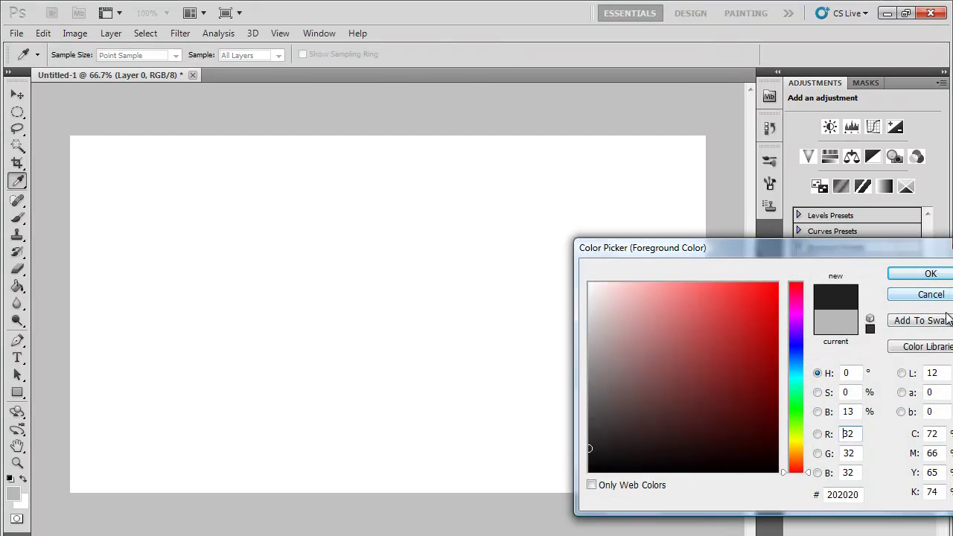
{"action": "left_click", "coordinate": [930, 274]}
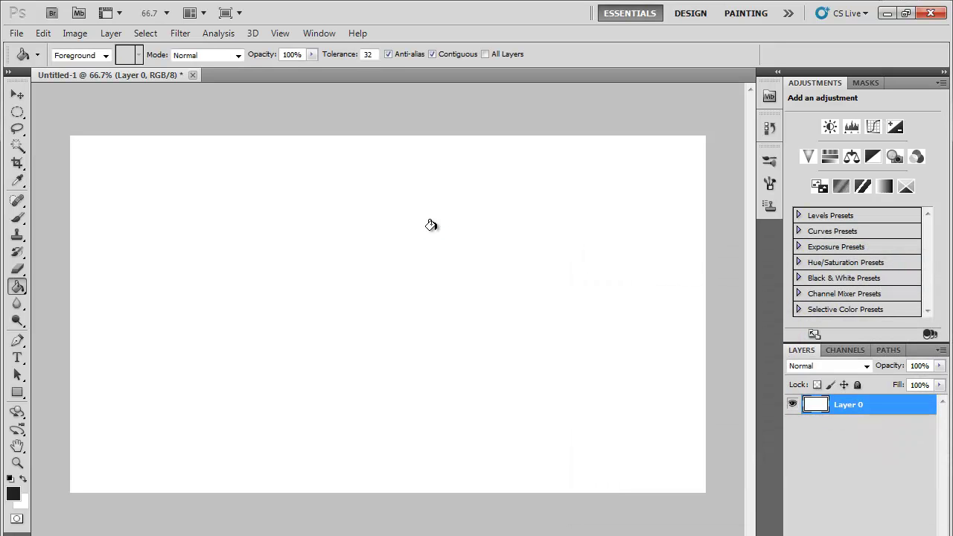
{"action": "left_click", "coordinate": [431, 225]}
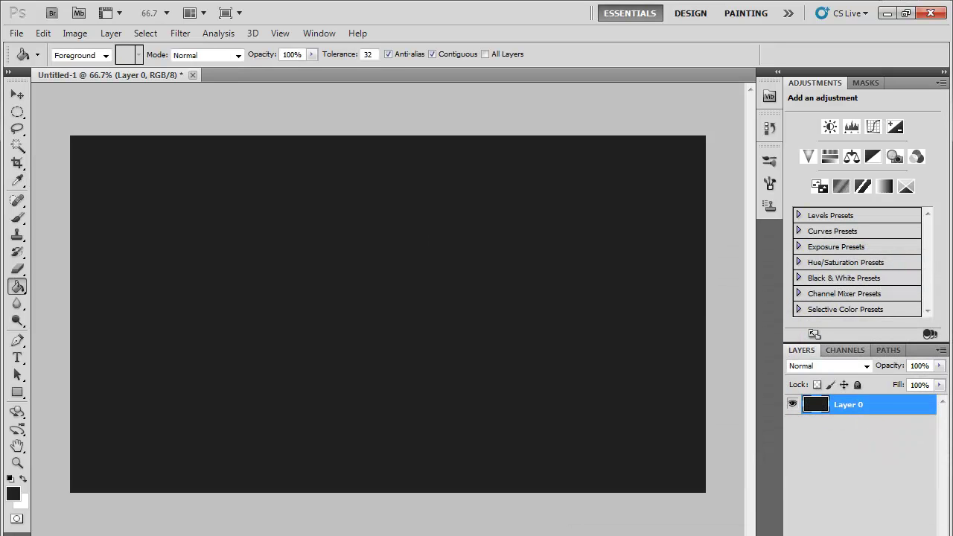
Step: Add a new Layer 1 and draw a long horizontal rectangle across the canvas
{"action": "key", "text": "ctrl+shift+alt+n"}
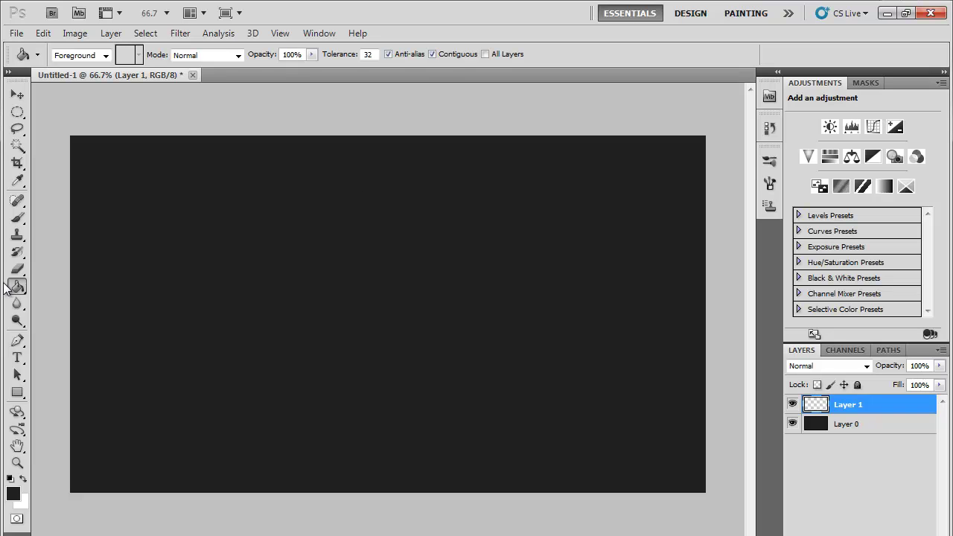
{"action": "left_click", "coordinate": [18, 393]}
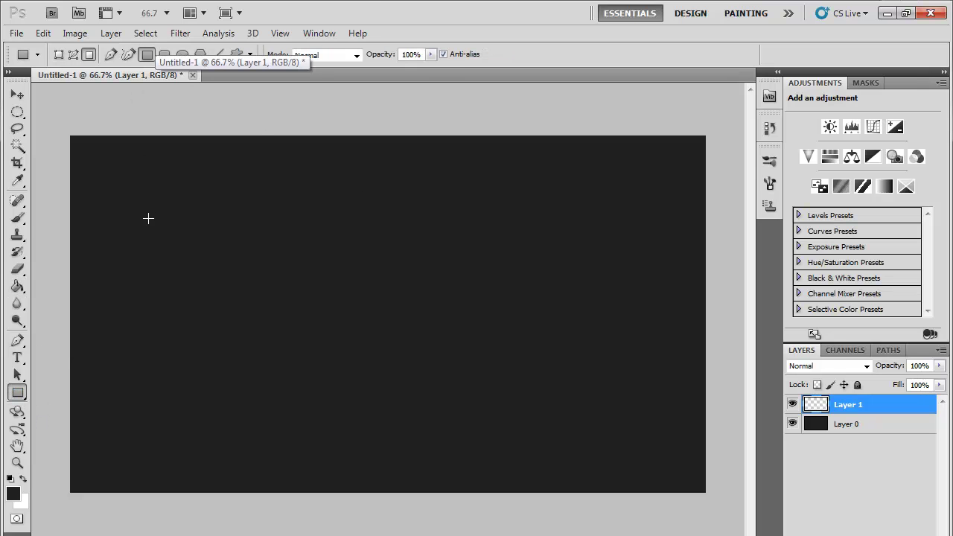
{"action": "mouse_move", "coordinate": [119, 241]}
{"action": "left_mouse_down"}
{"action": "mouse_move", "coordinate": [495, 251]}
{"action": "mouse_move", "coordinate": [592, 265]}
{"action": "mouse_move", "coordinate": [656, 253]}
{"action": "mouse_move", "coordinate": [680, 261]}
{"action": "left_mouse_up"}
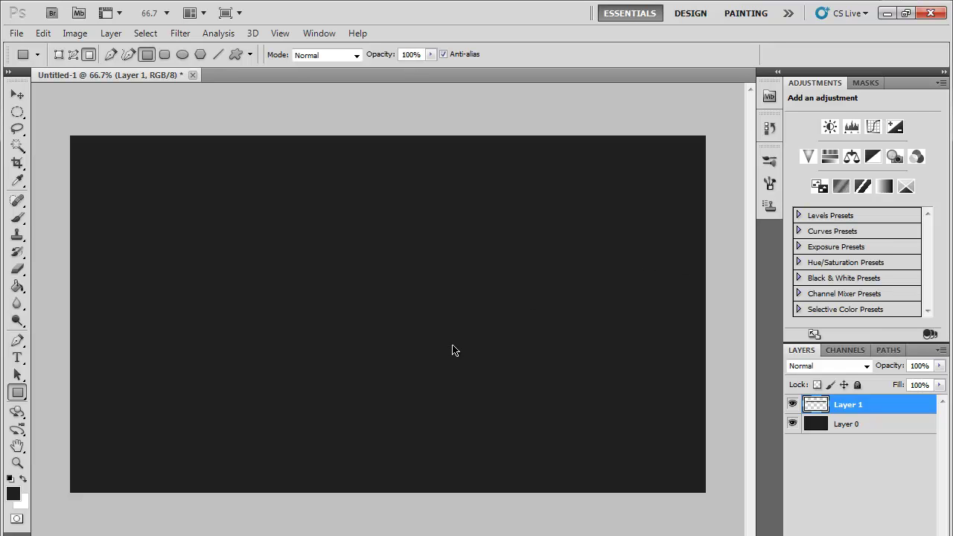
Step: Redraw the thin bar in mid grey #868686 and move it slightly lower
{"action": "left_click", "coordinate": [11, 494]}
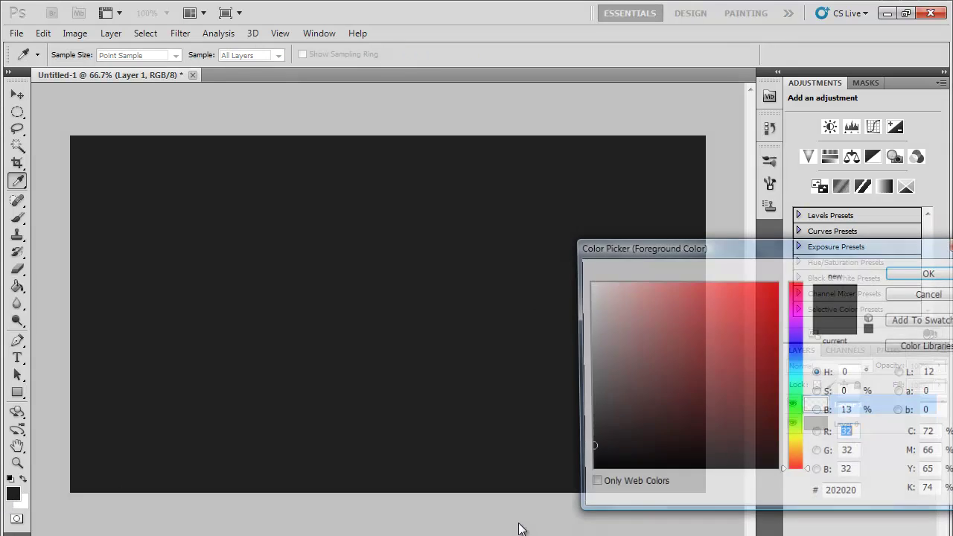
{"action": "left_click_drag", "start_coordinate": [668, 404], "coordinate": [559, 366]}
{"action": "left_click", "coordinate": [928, 273]}
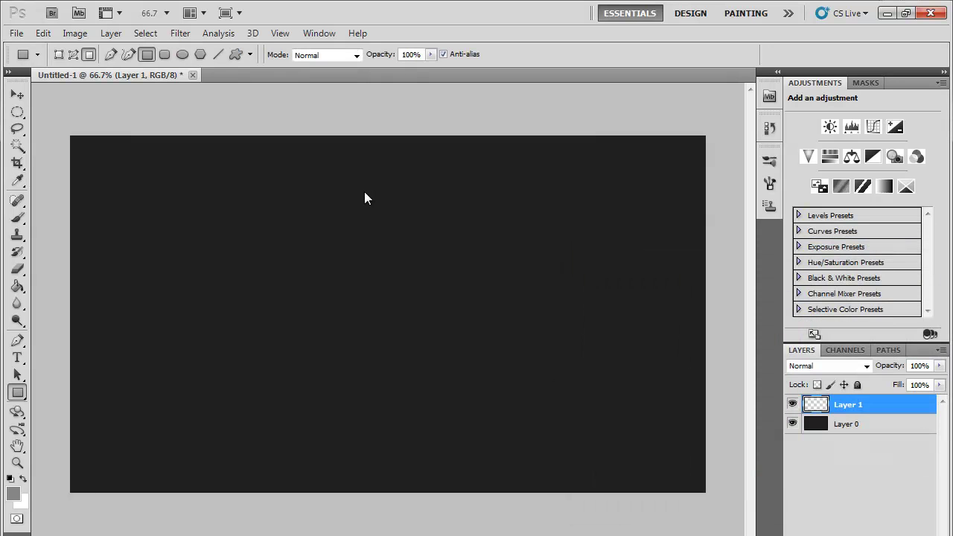
{"action": "left_click_drag", "start_coordinate": [149, 216], "coordinate": [663, 241]}
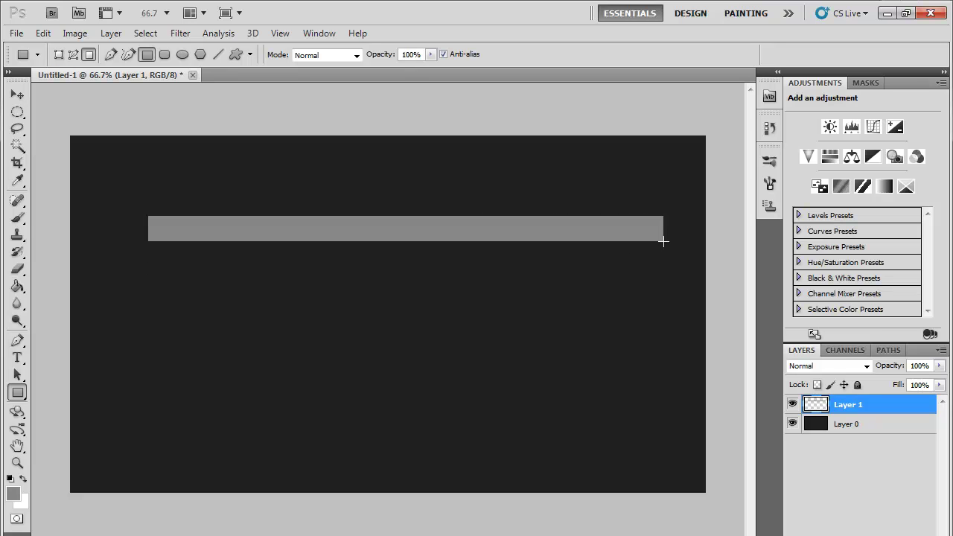
{"action": "left_click", "coordinate": [17, 94]}
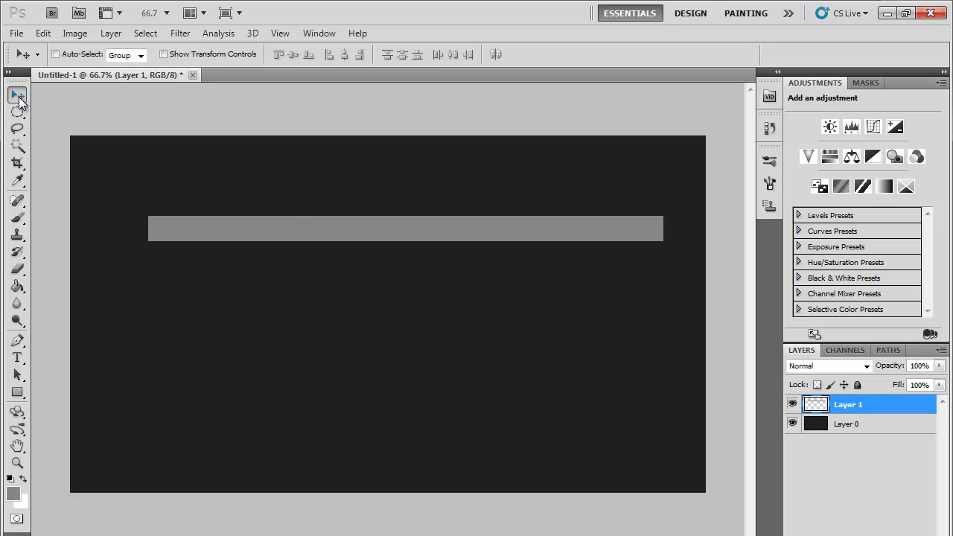
{"action": "left_click_drag", "start_coordinate": [302, 230], "coordinate": [282, 270]}
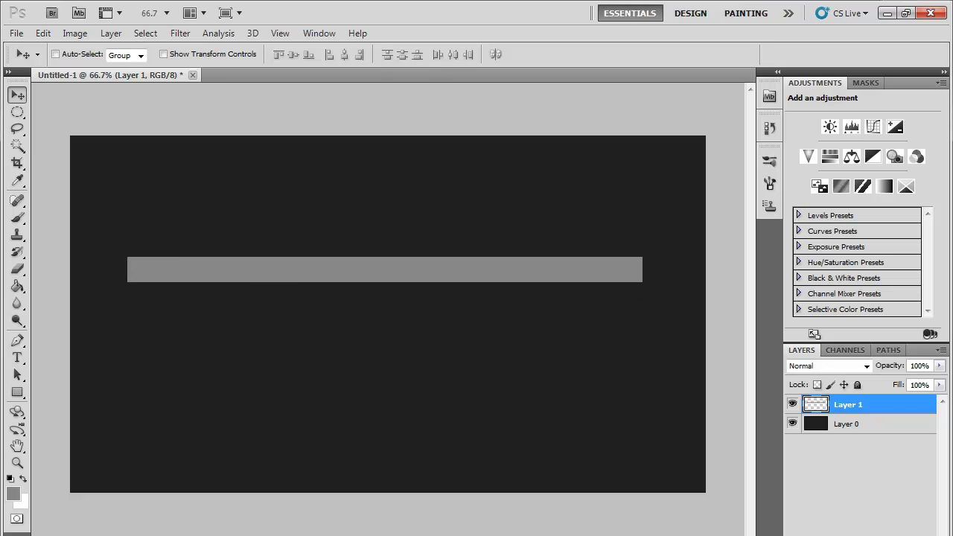
Step: Add a Drop Shadow with 100% opacity, 0 px distance, 10% spread and 25 px size
{"action": "left_click", "coordinate": [814, 533]}
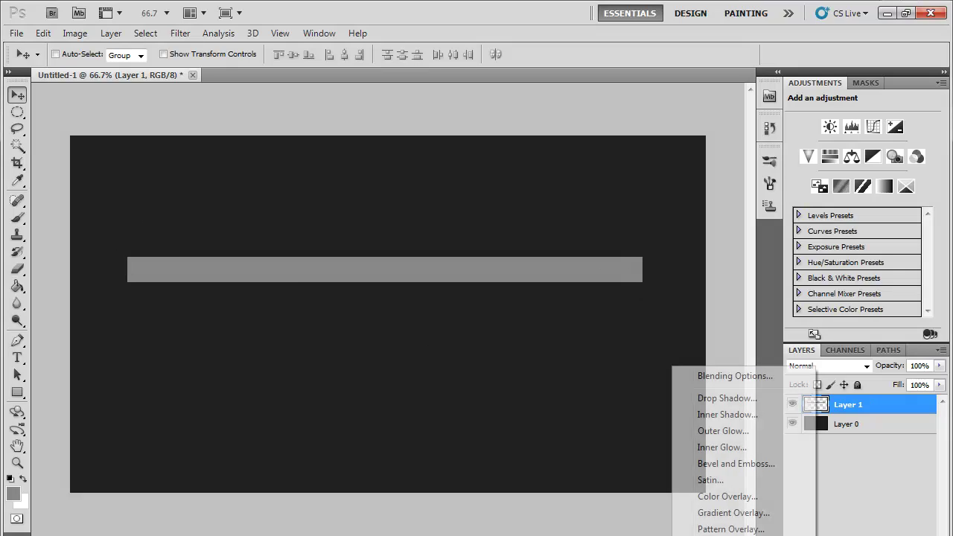
{"action": "left_click", "coordinate": [721, 395]}
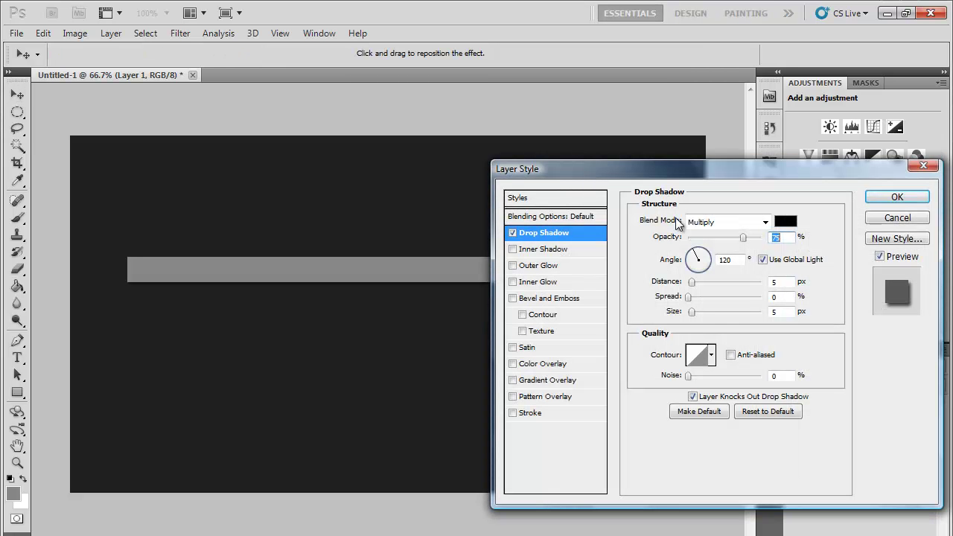
{"action": "left_click_drag", "start_coordinate": [744, 237], "coordinate": [763, 237]}
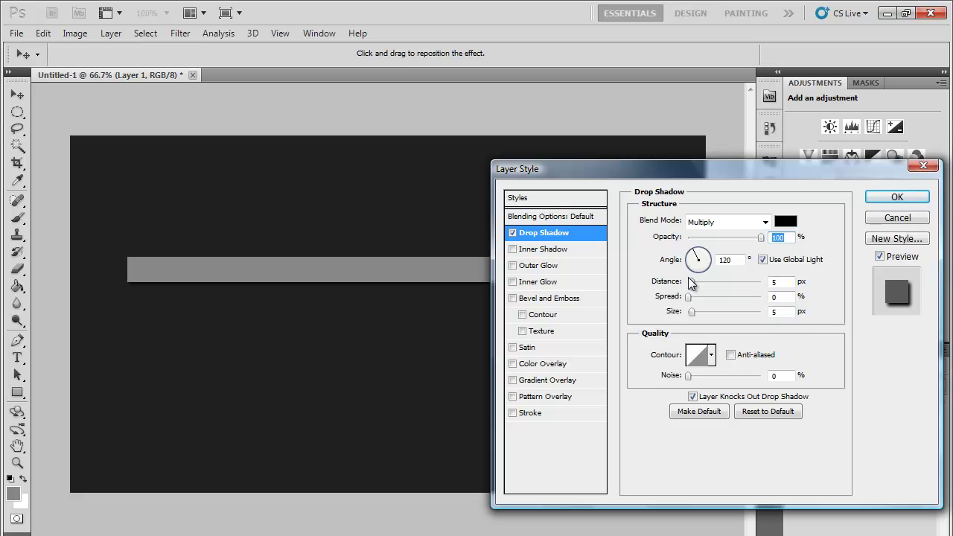
{"action": "left_click_drag", "start_coordinate": [698, 287], "coordinate": [693, 306]}
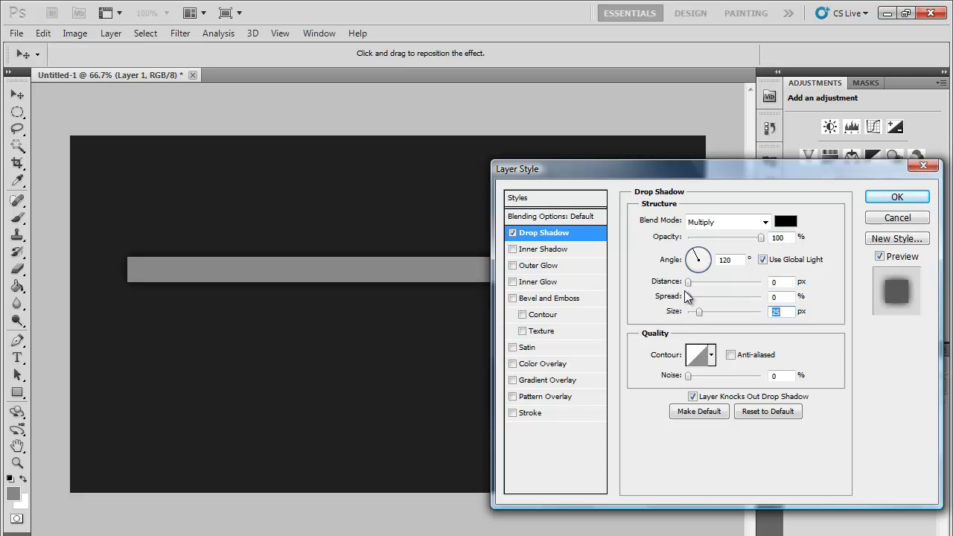
{"action": "left_click_drag", "start_coordinate": [695, 298], "coordinate": [696, 298]}
Step: Enable Outer Glow on the bar with Darken blend mode
{"action": "left_click", "coordinate": [540, 265]}
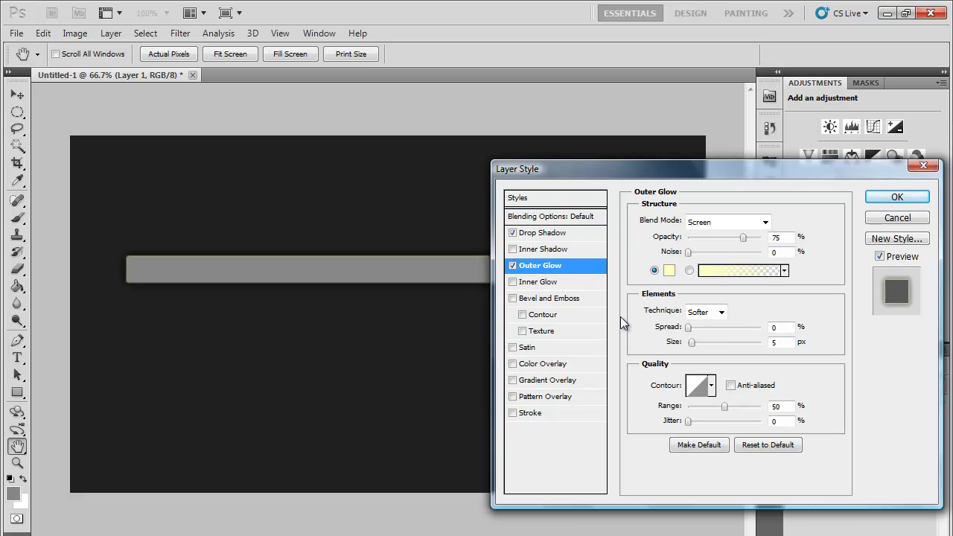
{"action": "left_click", "coordinate": [764, 222]}
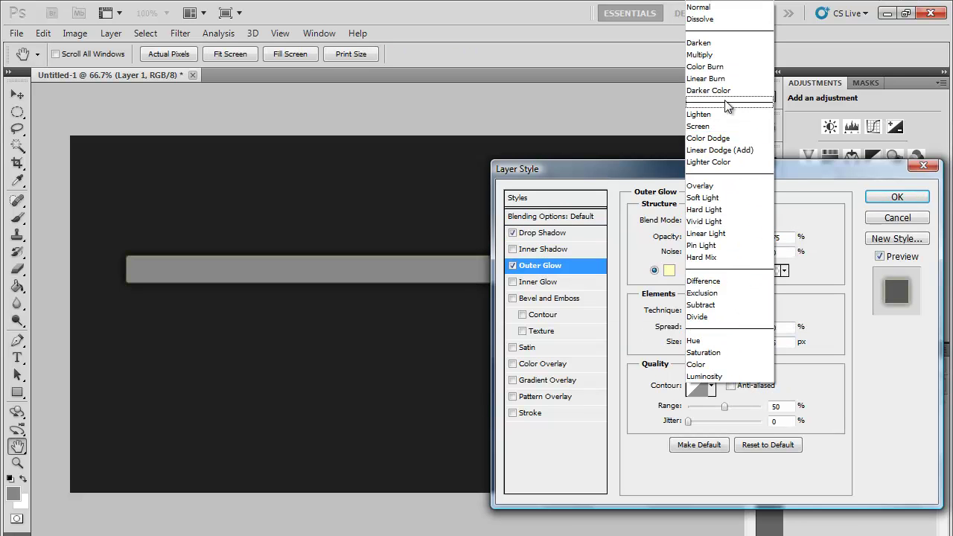
{"action": "left_click", "coordinate": [706, 44]}
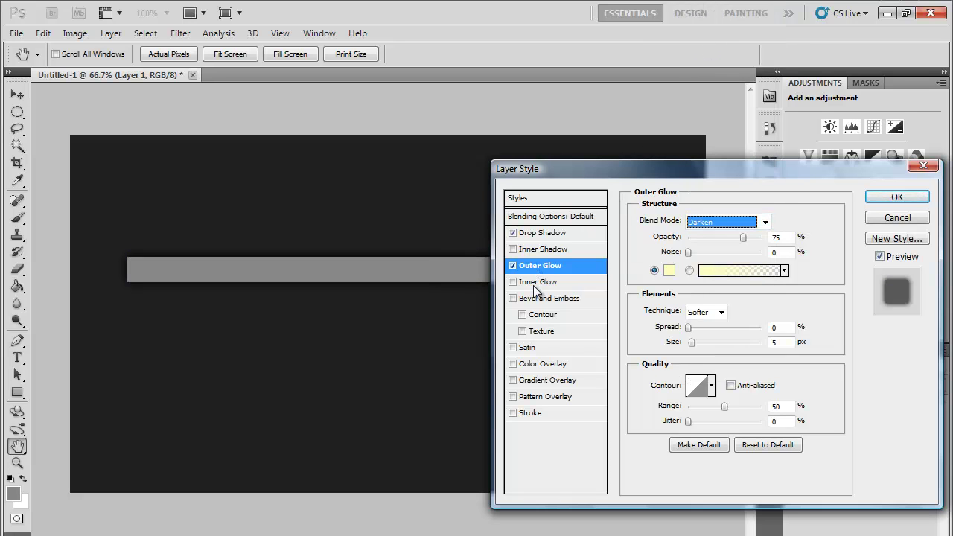
Step: Add a 1 px black Stroke and apply the layer effects
{"action": "left_click", "coordinate": [530, 413]}
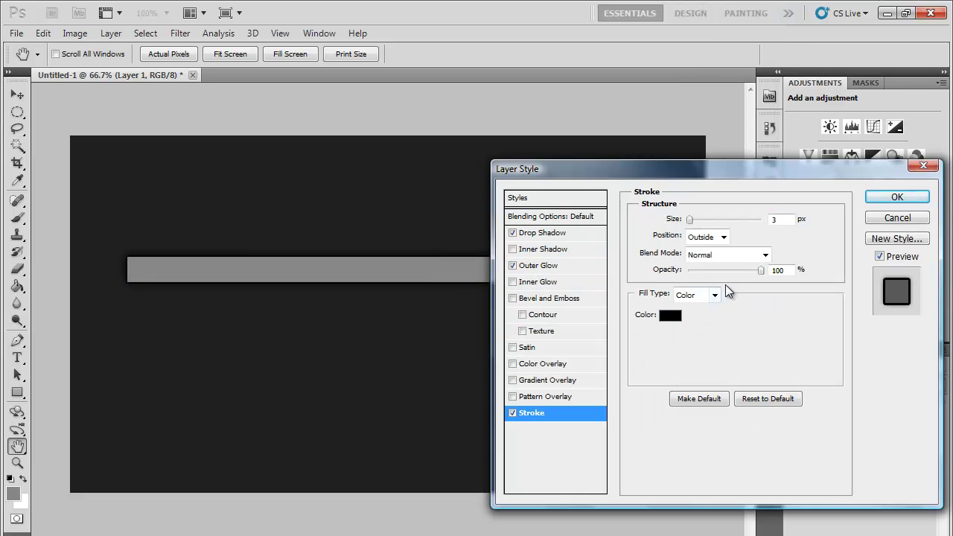
{"action": "double_click", "coordinate": [776, 218]}
{"action": "key", "text": "Down"}
{"action": "key", "text": "Down"}
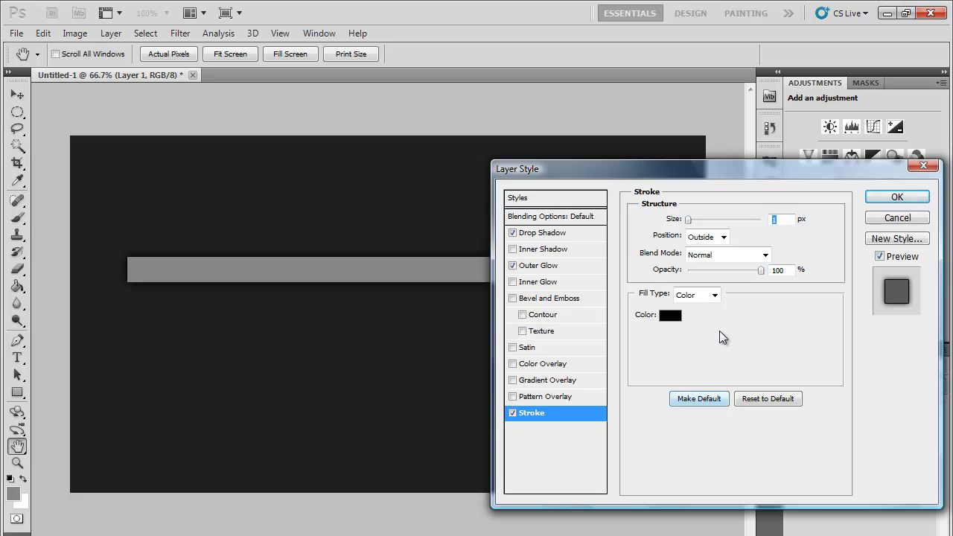
{"action": "left_click", "coordinate": [876, 198]}
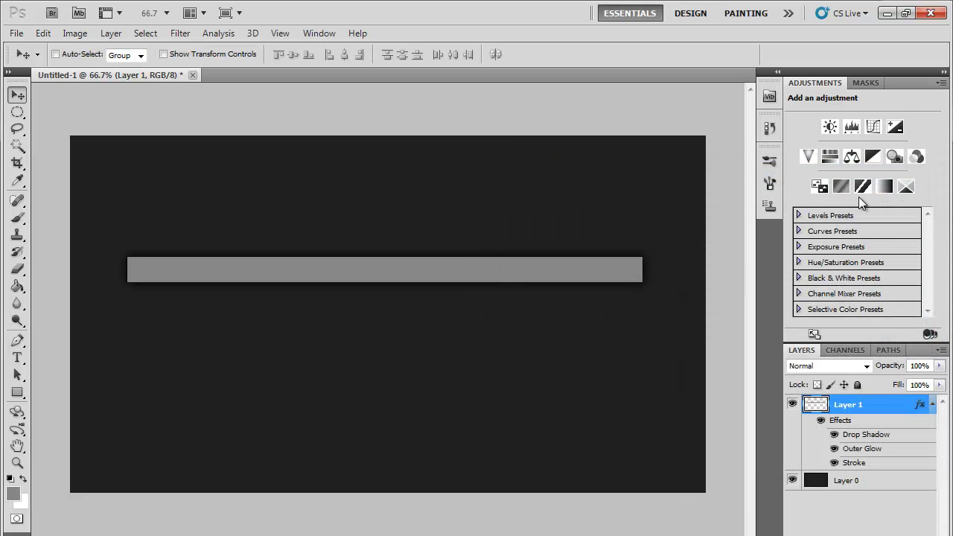
Step: Set the Dodge tool to a soft 26 px brush with Highlights range
{"action": "left_click", "coordinate": [17, 321]}
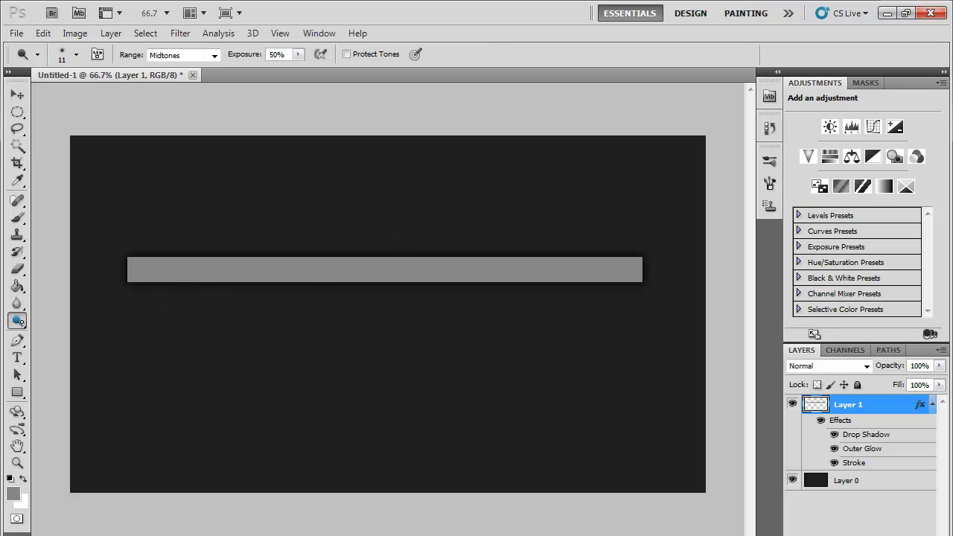
{"action": "right_click", "coordinate": [154, 263]}
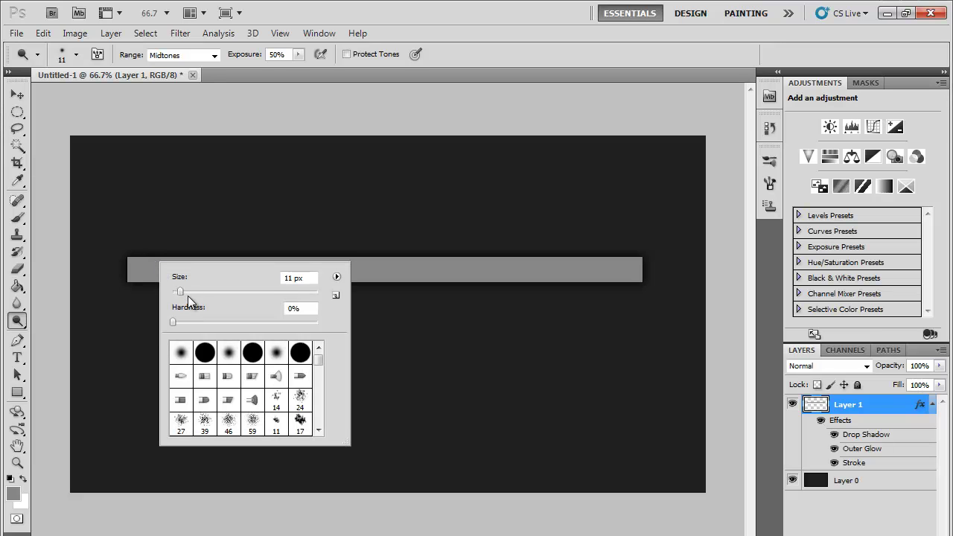
{"action": "left_click_drag", "start_coordinate": [182, 289], "coordinate": [191, 291]}
{"action": "left_click", "coordinate": [211, 56]}
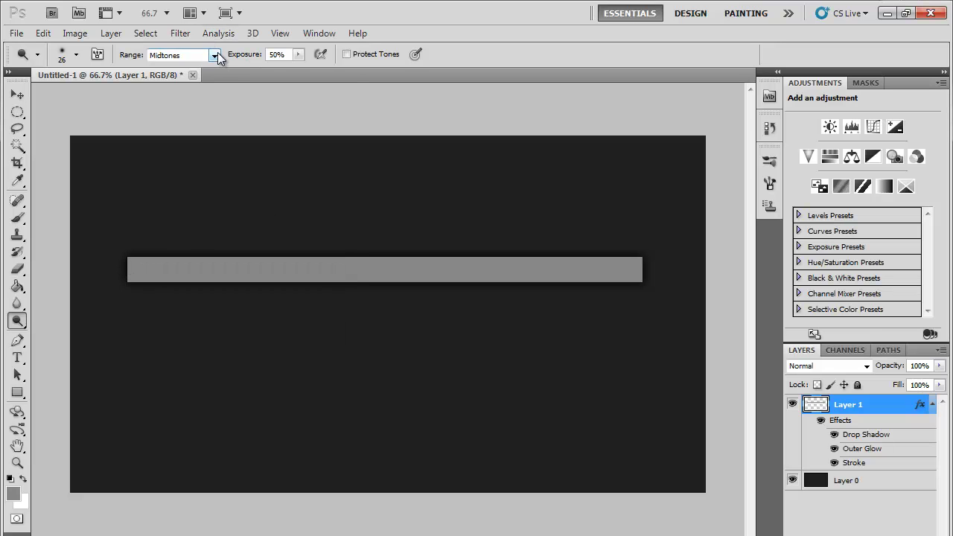
{"action": "left_click", "coordinate": [213, 56]}
{"action": "left_click", "coordinate": [202, 90]}
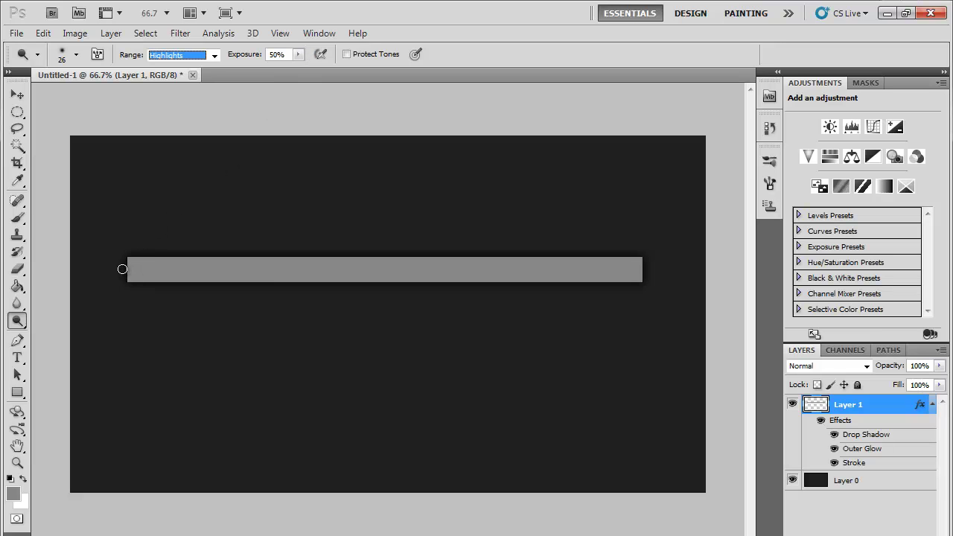
{"action": "mouse_move", "coordinate": [122, 269]}
{"action": "left_mouse_down"}
{"action": "mouse_move", "coordinate": [626, 279]}
{"action": "mouse_move", "coordinate": [583, 293]}
{"action": "mouse_move", "coordinate": [383, 271]}
{"action": "mouse_move", "coordinate": [322, 269]}
{"action": "left_mouse_up"}
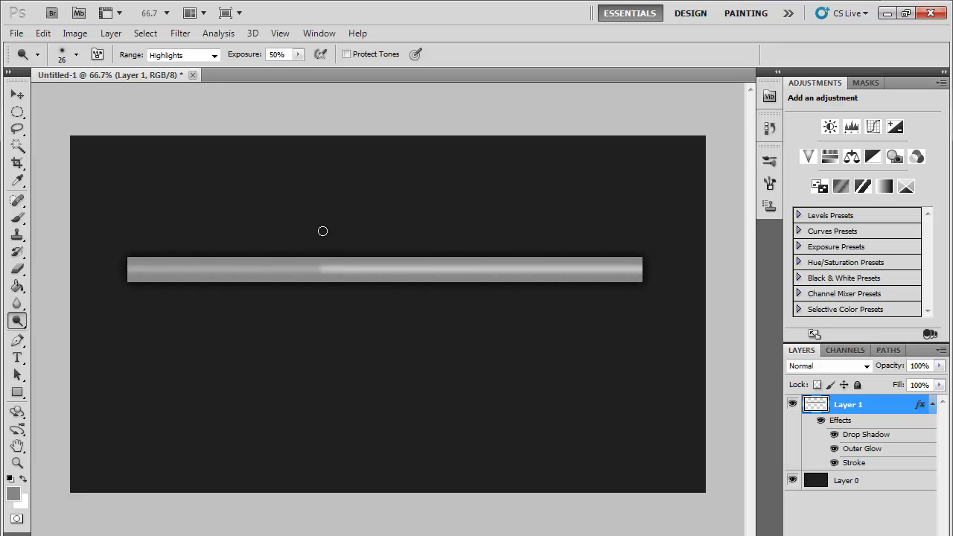
{"action": "mouse_move", "coordinate": [323, 231]}
{"action": "left_mouse_down"}
{"action": "mouse_move", "coordinate": [86, 257]}
{"action": "mouse_move", "coordinate": [240, 251]}
{"action": "mouse_move", "coordinate": [396, 263]}
{"action": "mouse_move", "coordinate": [683, 251]}
{"action": "mouse_move", "coordinate": [156, 277]}
{"action": "left_mouse_up"}
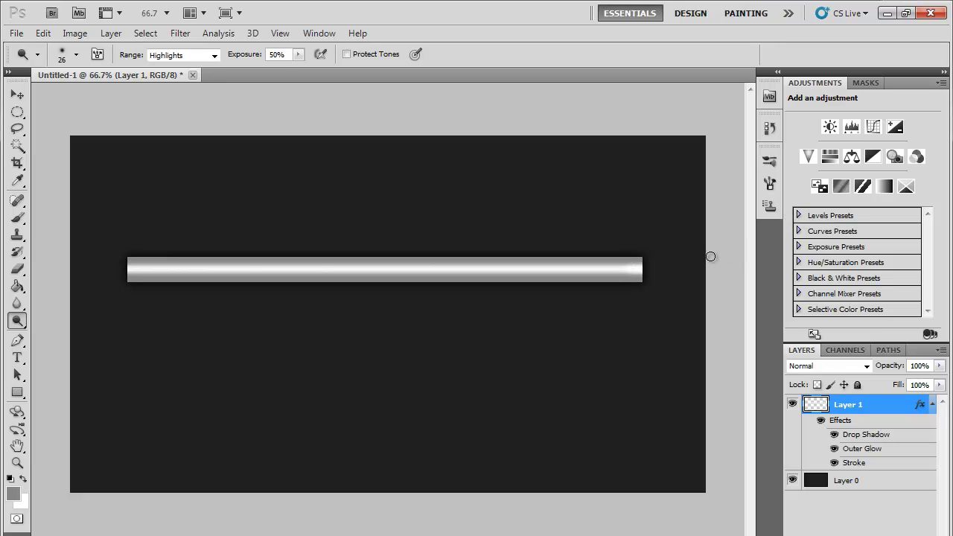
{"action": "key", "text": "ctrl+z"}
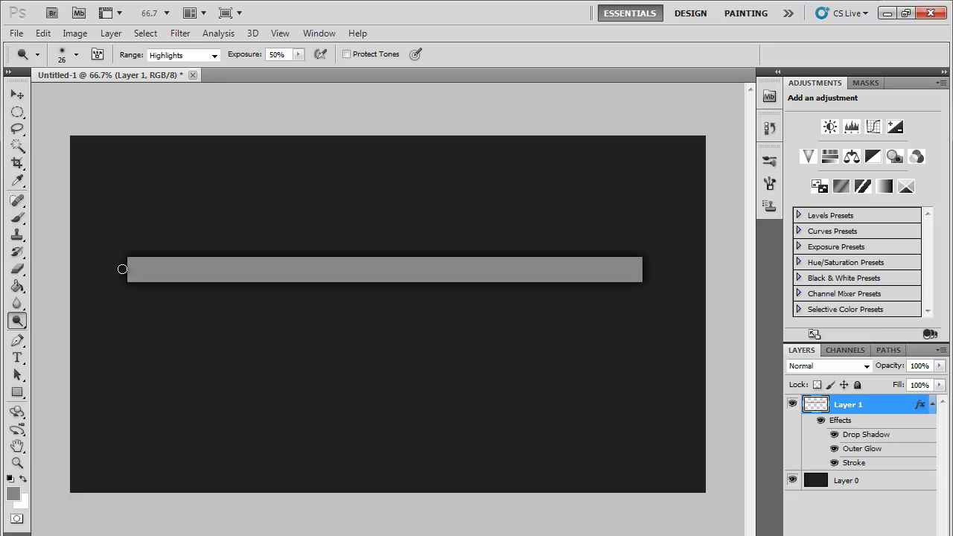
Step: Dodge streaks along the bar's middle, right end and lower edge for a chrome shine
{"action": "mouse_move", "coordinate": [122, 268]}
{"action": "left_mouse_down"}
{"action": "mouse_move", "coordinate": [298, 277]}
{"action": "mouse_move", "coordinate": [548, 264]}
{"action": "mouse_move", "coordinate": [643, 253]}
{"action": "mouse_move", "coordinate": [551, 246]}
{"action": "mouse_move", "coordinate": [102, 264]}
{"action": "mouse_move", "coordinate": [618, 221]}
{"action": "mouse_move", "coordinate": [652, 234]}
{"action": "left_mouse_up"}
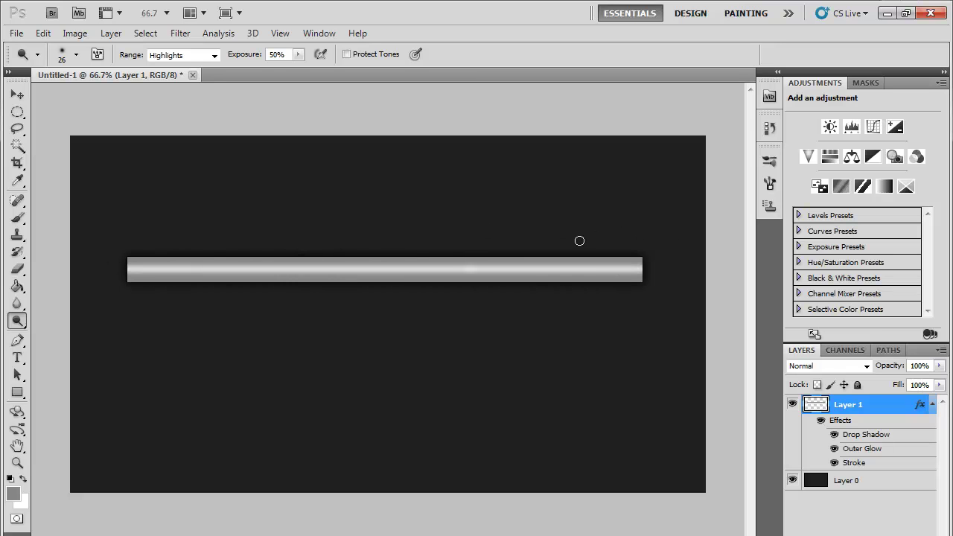
{"action": "mouse_move", "coordinate": [580, 240]}
{"action": "left_mouse_down"}
{"action": "mouse_move", "coordinate": [511, 231]}
{"action": "mouse_move", "coordinate": [129, 262]}
{"action": "mouse_move", "coordinate": [656, 225]}
{"action": "left_mouse_up"}
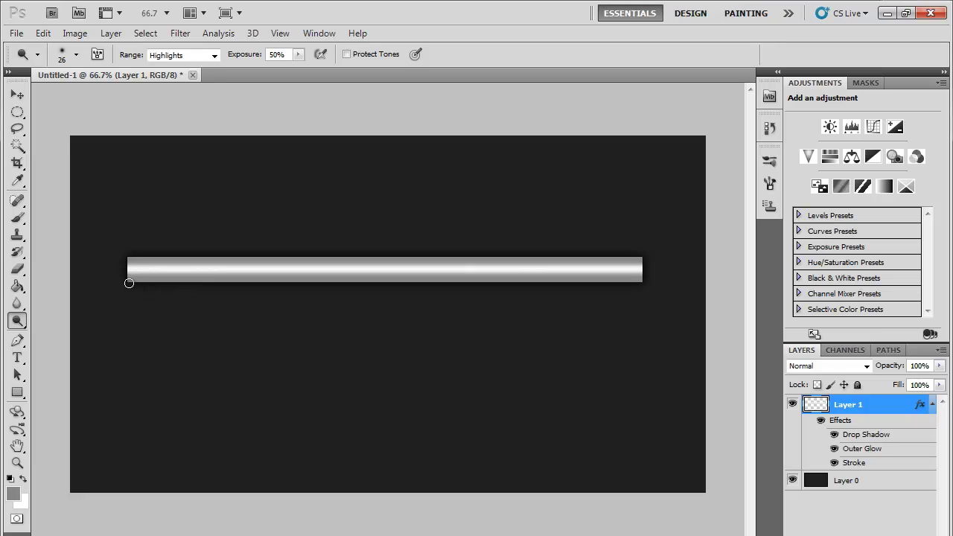
{"action": "mouse_move", "coordinate": [128, 283]}
{"action": "left_mouse_down"}
{"action": "mouse_move", "coordinate": [543, 259]}
{"action": "mouse_move", "coordinate": [673, 230]}
{"action": "mouse_move", "coordinate": [478, 224]}
{"action": "mouse_move", "coordinate": [110, 239]}
{"action": "mouse_move", "coordinate": [152, 243]}
{"action": "mouse_move", "coordinate": [335, 189]}
{"action": "mouse_move", "coordinate": [622, 187]}
{"action": "mouse_move", "coordinate": [686, 198]}
{"action": "left_mouse_up"}
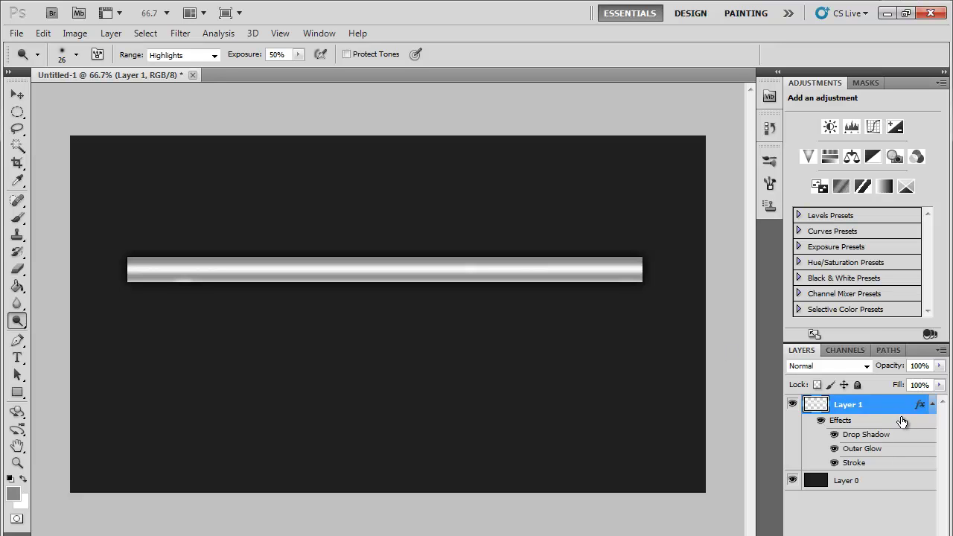
Step: Add a Brightness/Contrast layer clipped to Layer 1 with Brightness -16, Contrast 94
{"action": "left_click", "coordinate": [931, 404]}
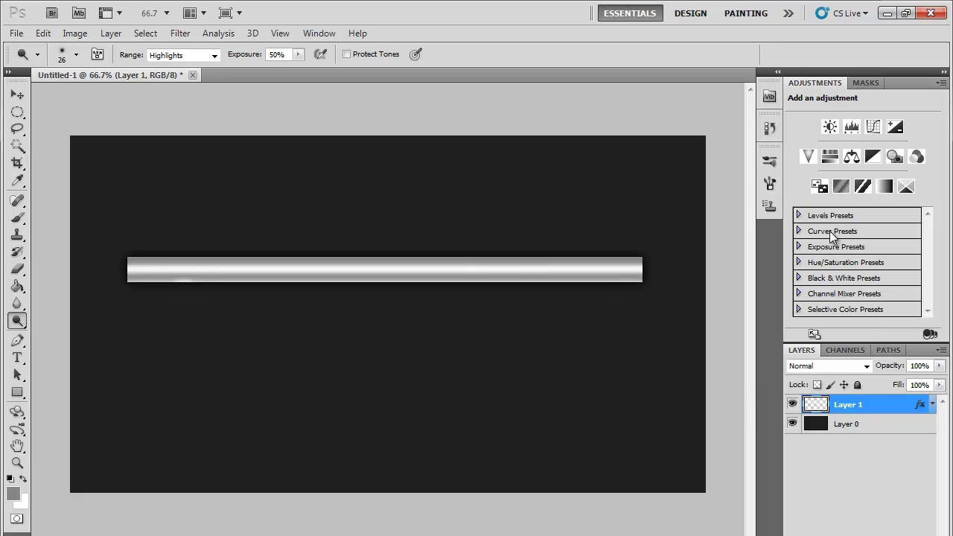
{"action": "left_click", "coordinate": [829, 128]}
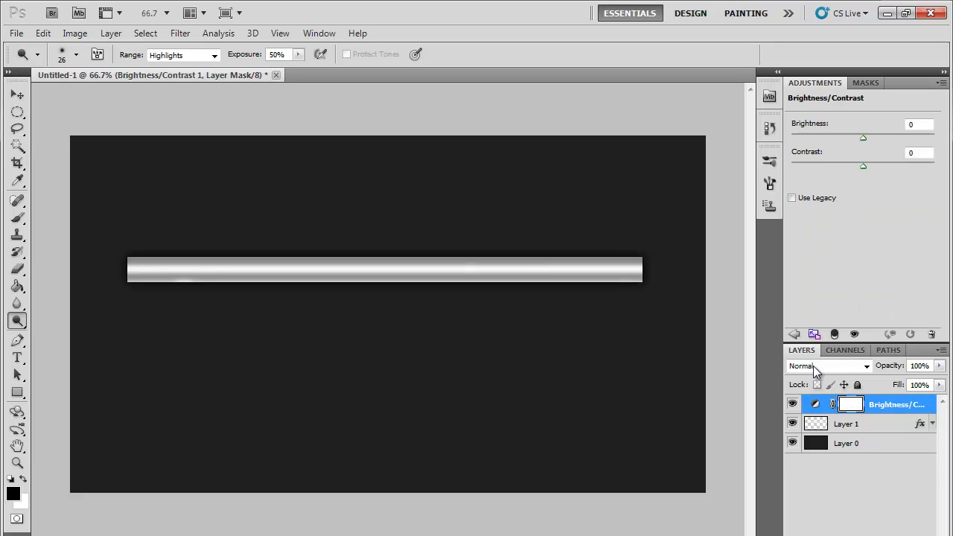
{"action": "left_click", "coordinate": [878, 414], "text": "alt"}
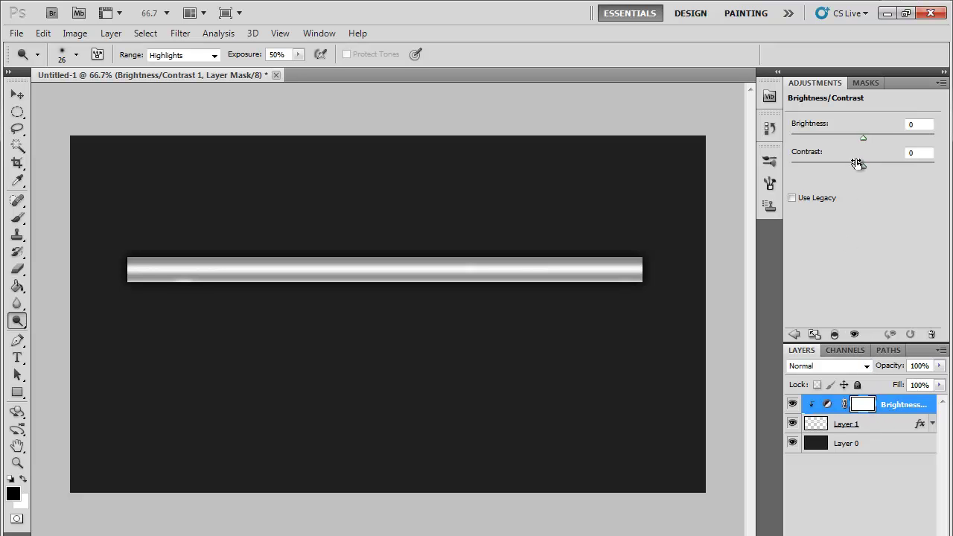
{"action": "left_click_drag", "start_coordinate": [863, 136], "coordinate": [931, 179]}
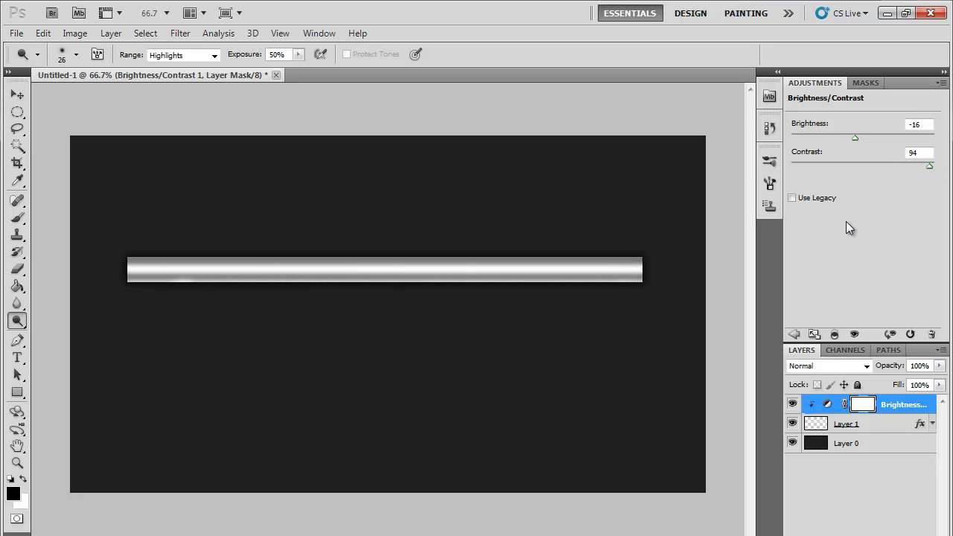
Step: Merge the Brightness/Contrast adjustment down into Layer 1 with Ctrl+E
{"action": "key", "text": "ctrl+e"}
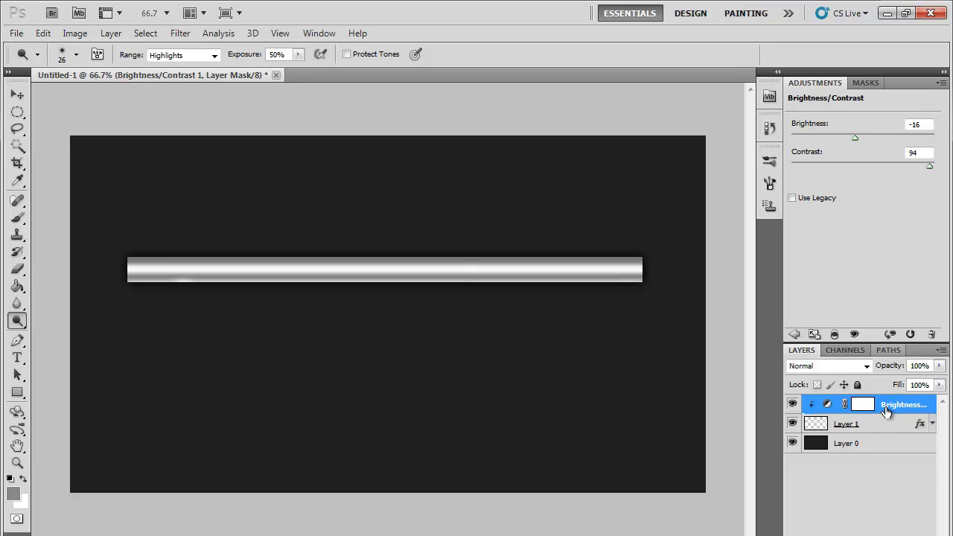